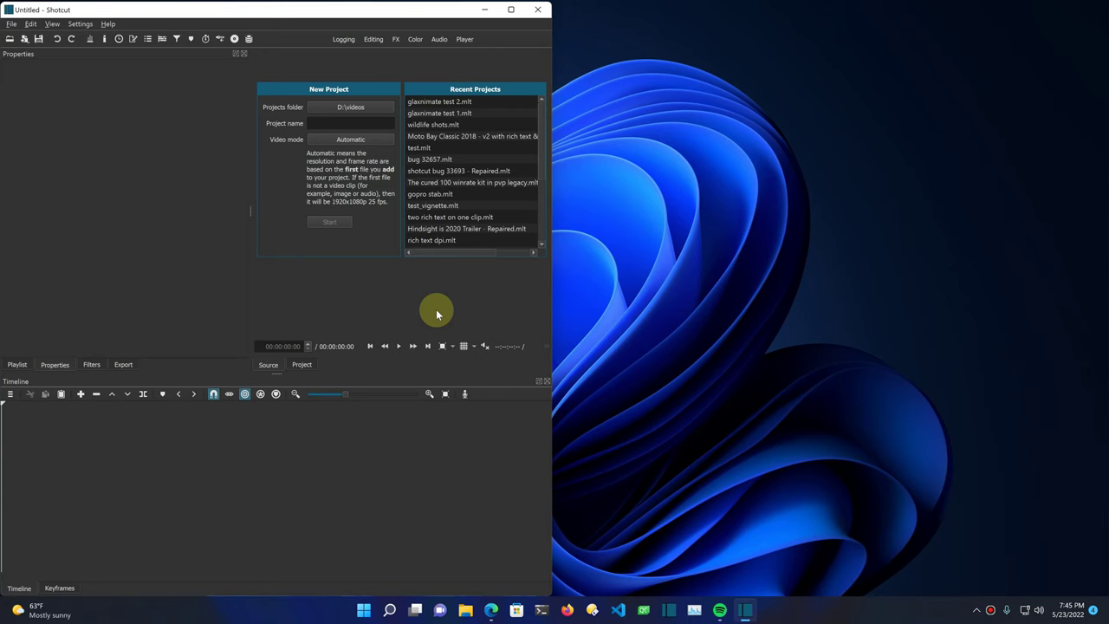
- Open Caminandes_ Llamigos-1080p.mp4 and mark In at 00:00:35:18 and Out at 00:00:57:19
click(10, 41)
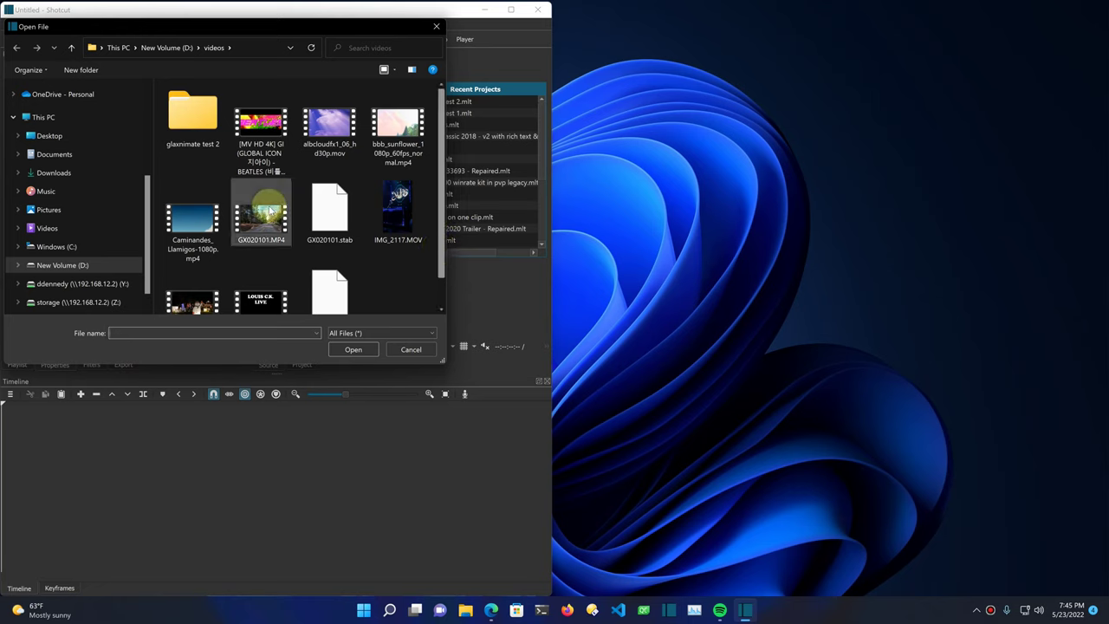
double_click(186, 223)
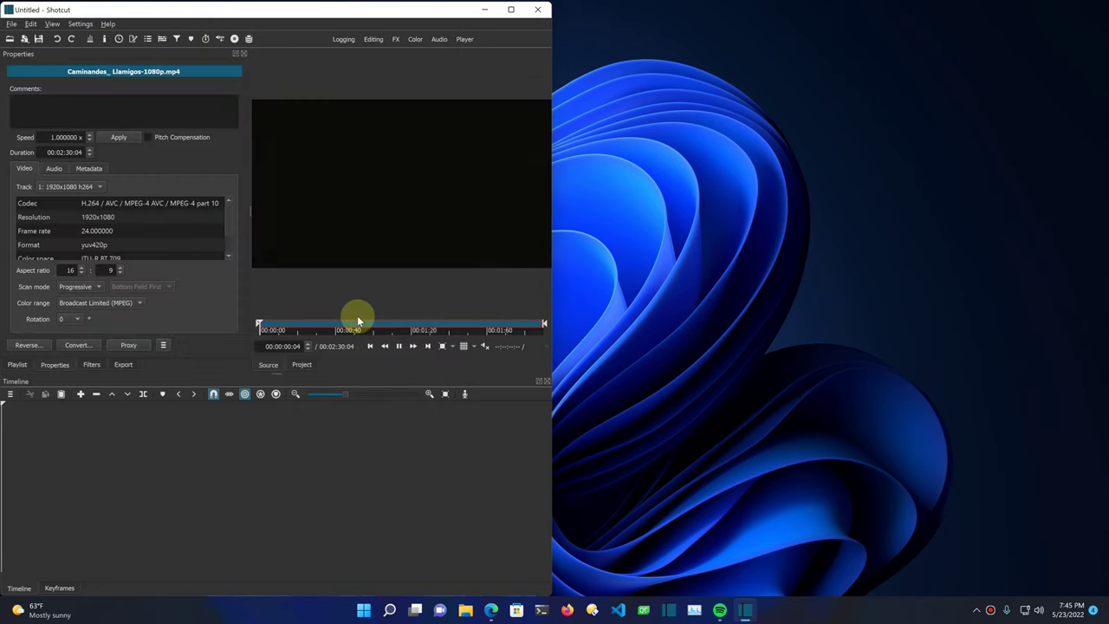
click(329, 324)
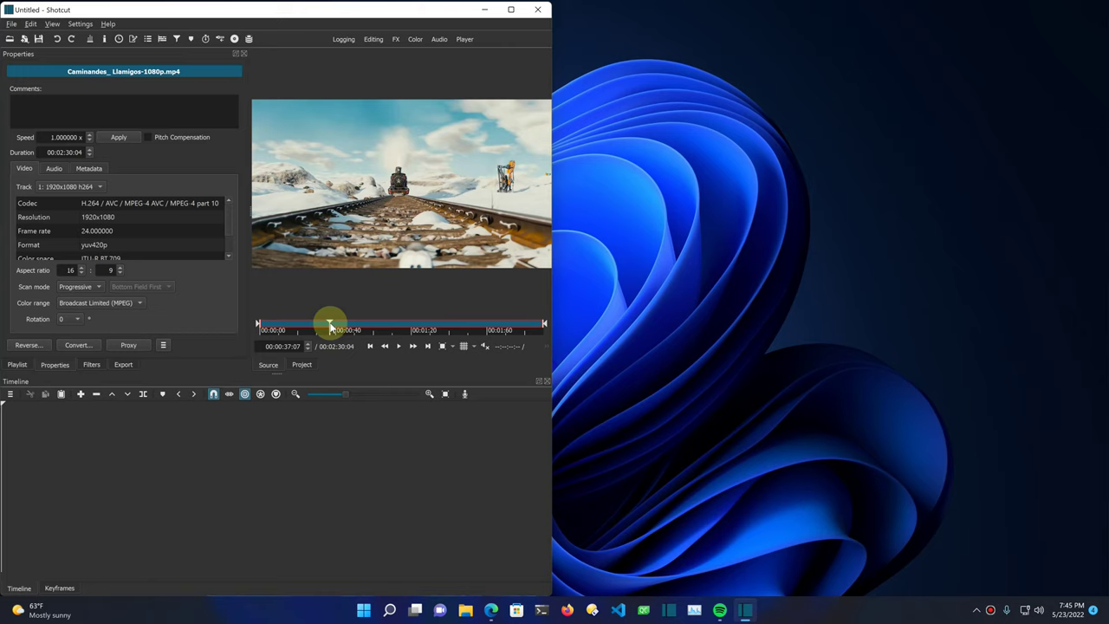
click(258, 326)
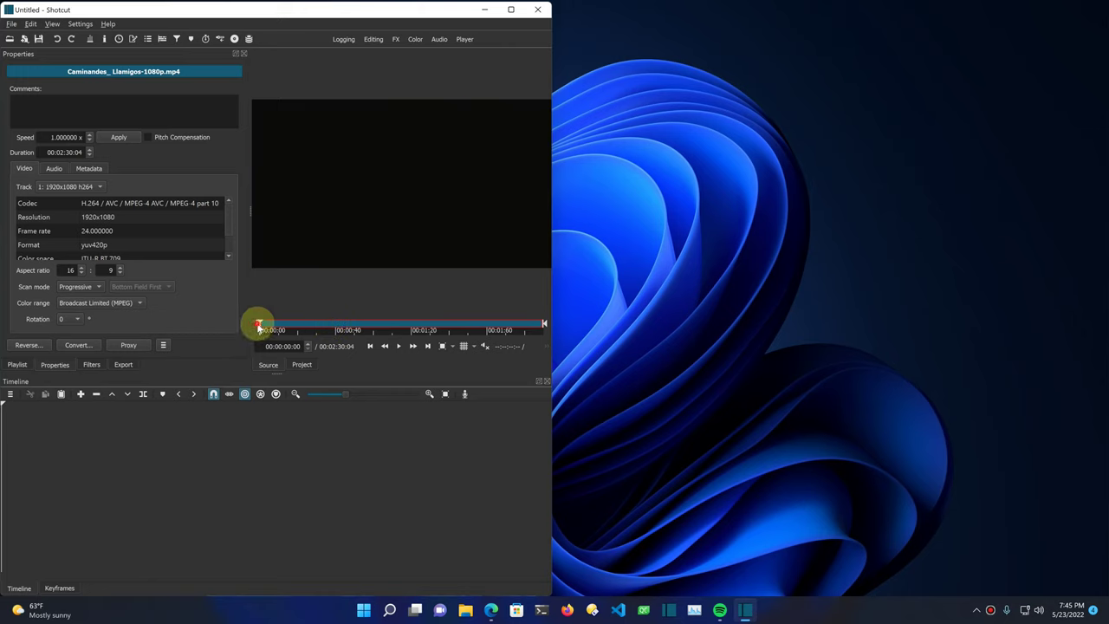
click(329, 328)
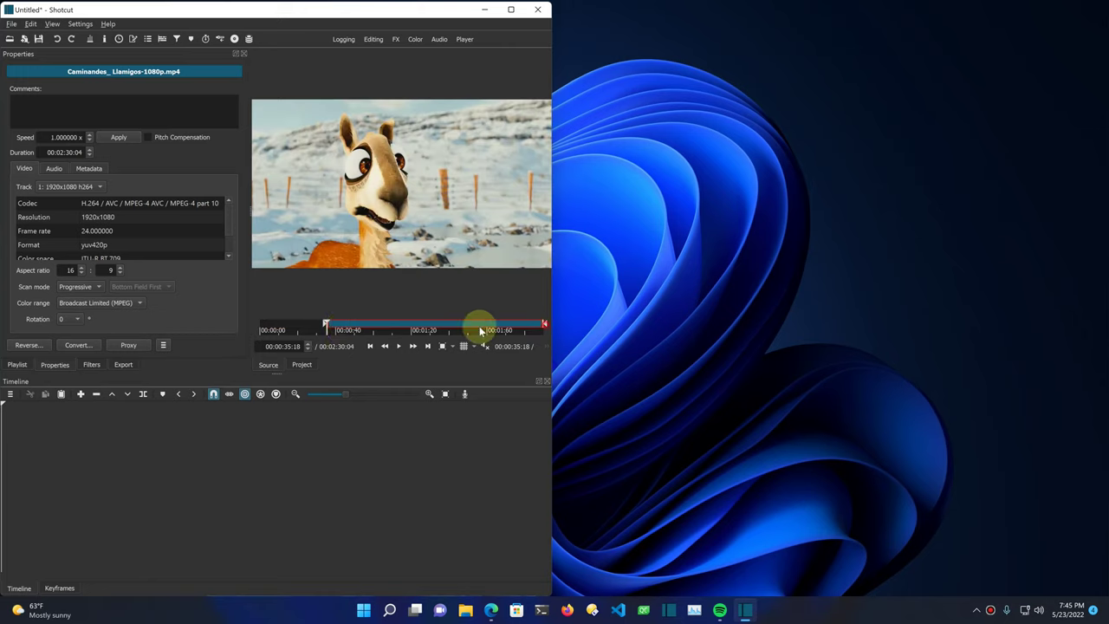
click(370, 327)
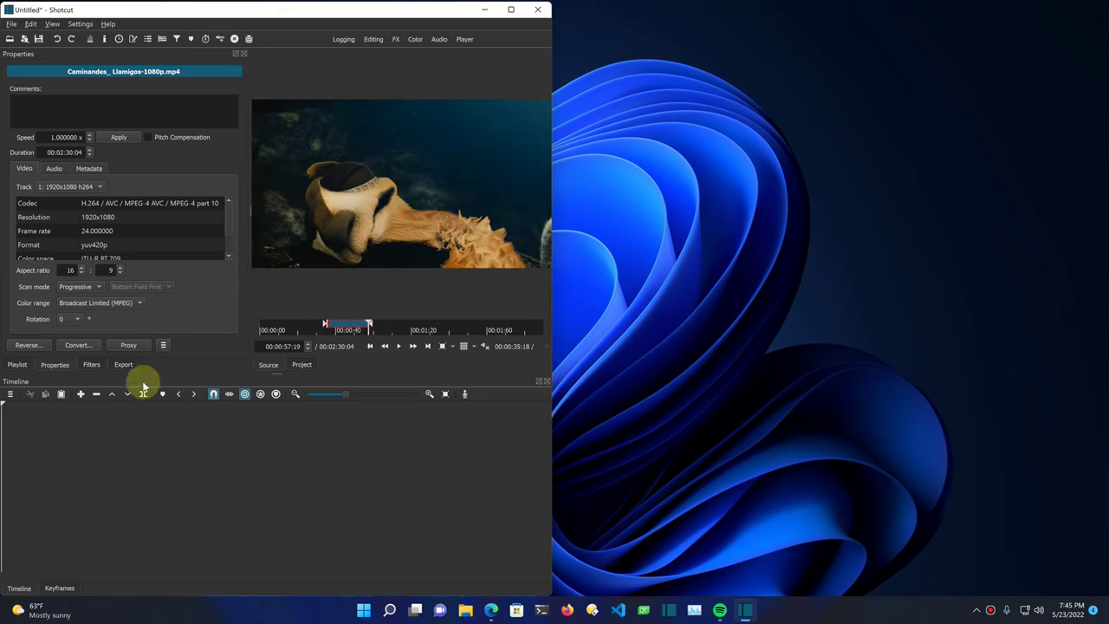
- Append the 00:00:22:02 trimmed clip to track V1 and add a new V2 video track
click(80, 395)
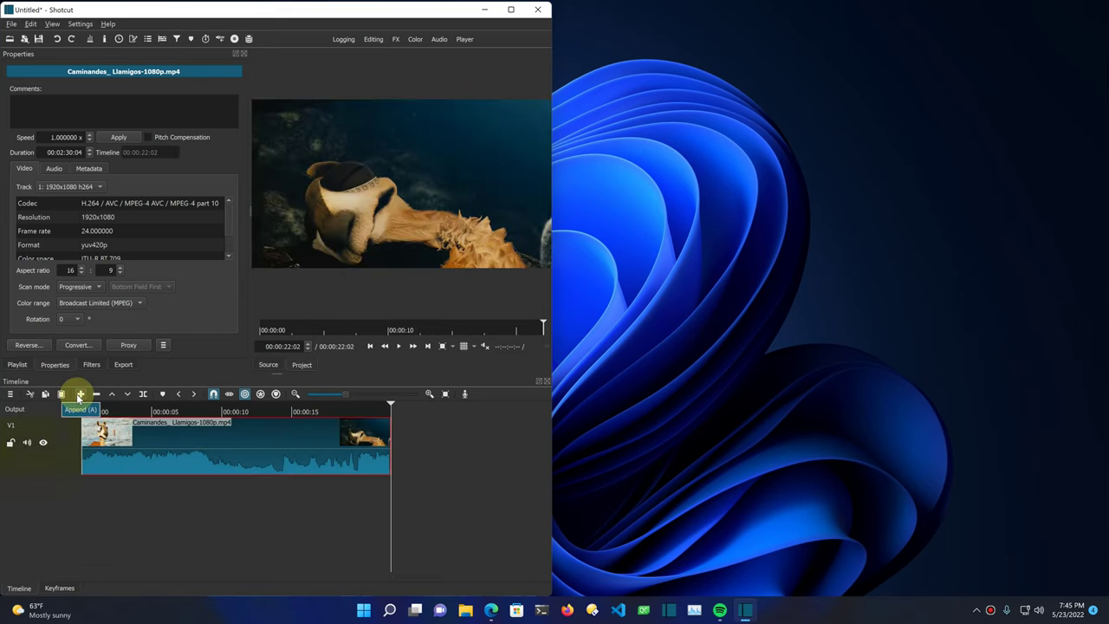
click(197, 522)
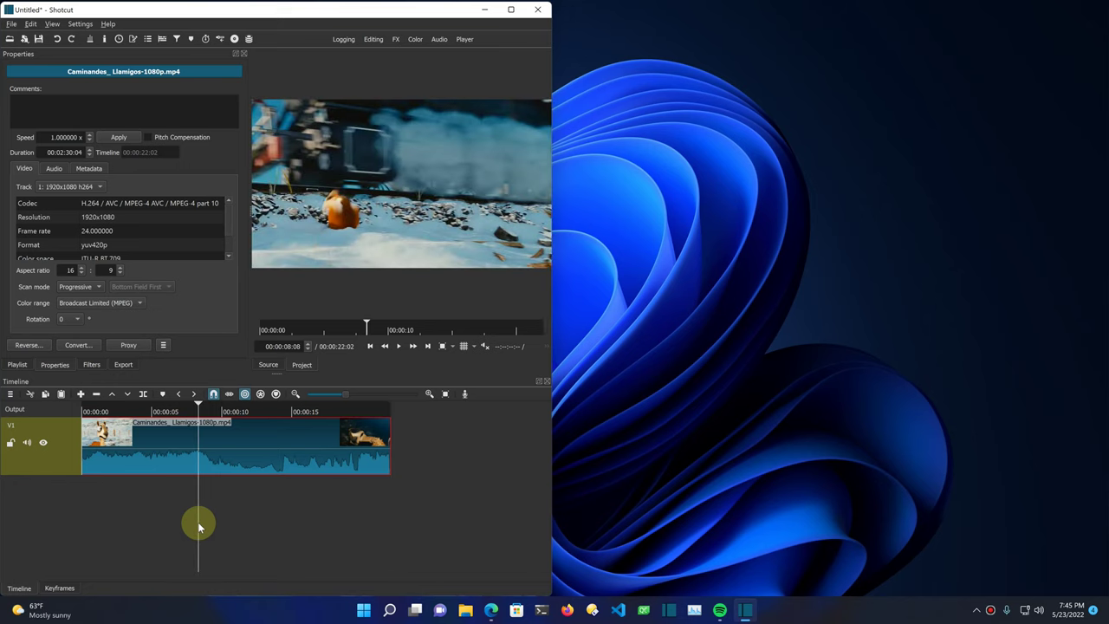
click(10, 394)
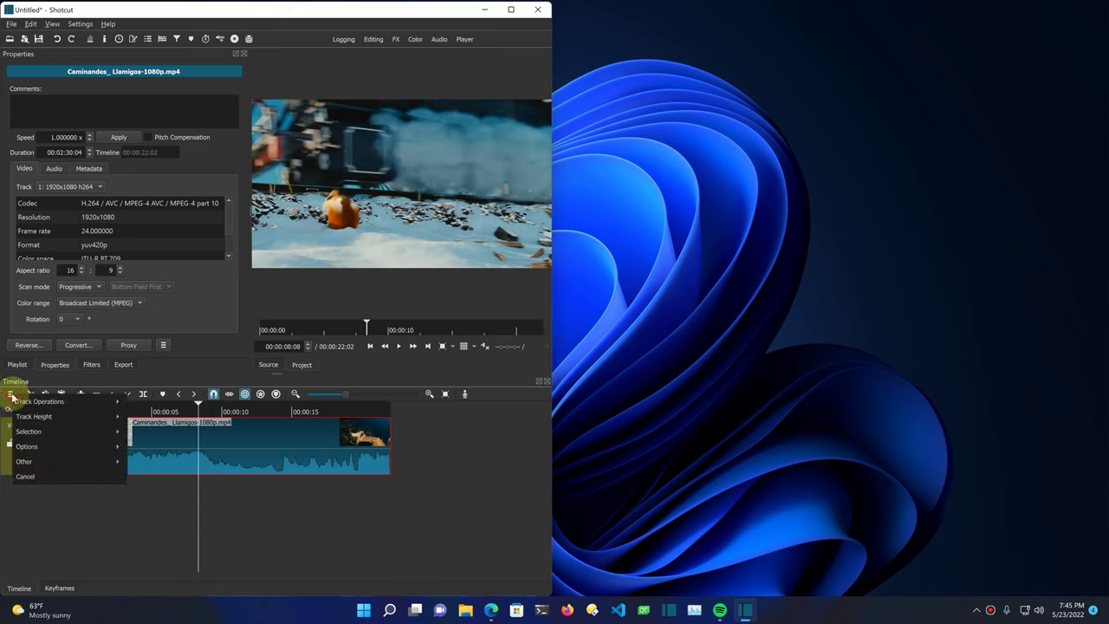
mouse_move(39, 401)
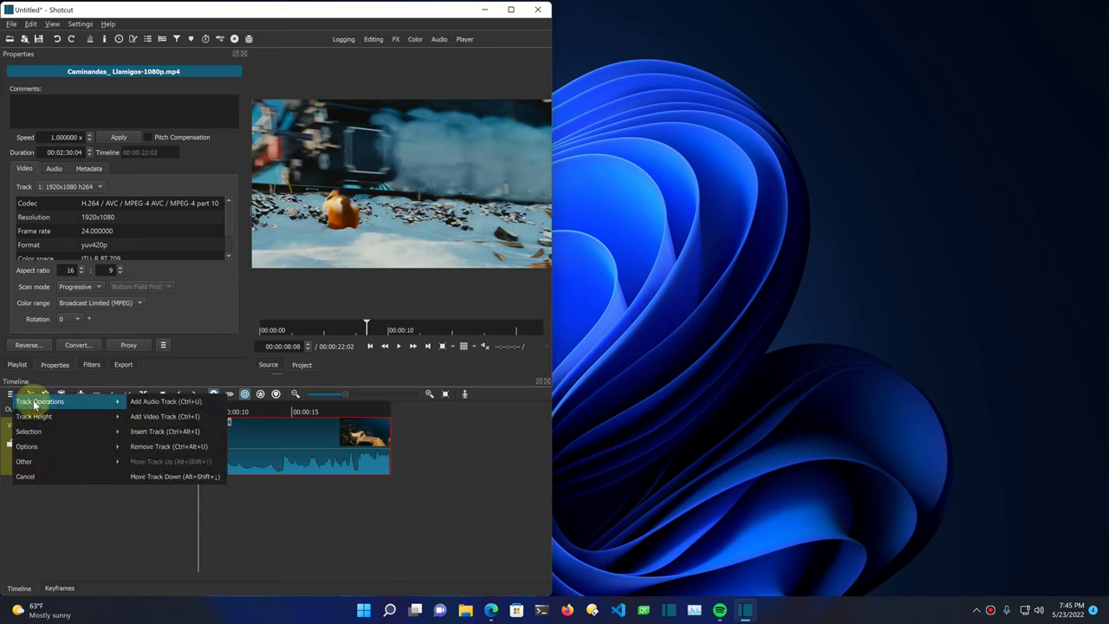
click(180, 415)
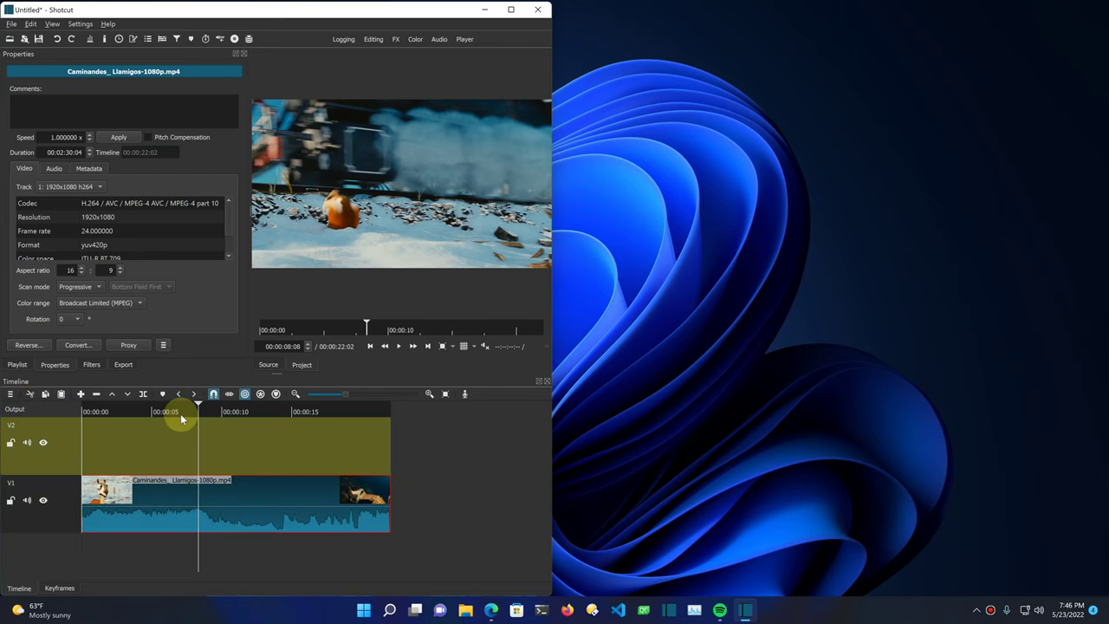
- Bring up LottieFiles in the browser and go to Discover's Free Animations
click(491, 610)
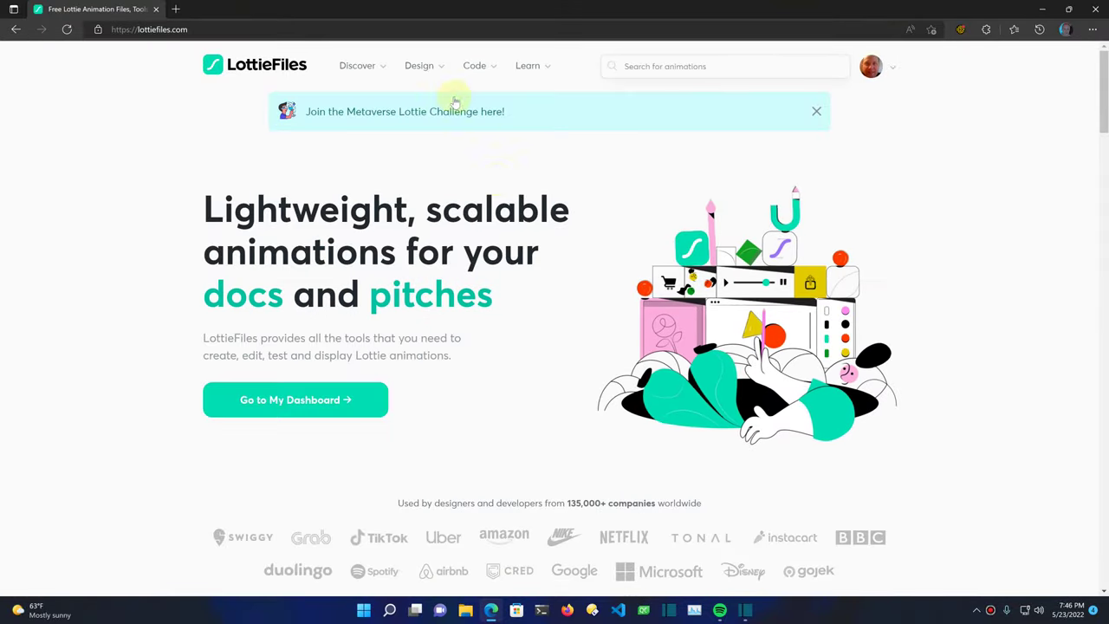
mouse_move(363, 69)
click(317, 121)
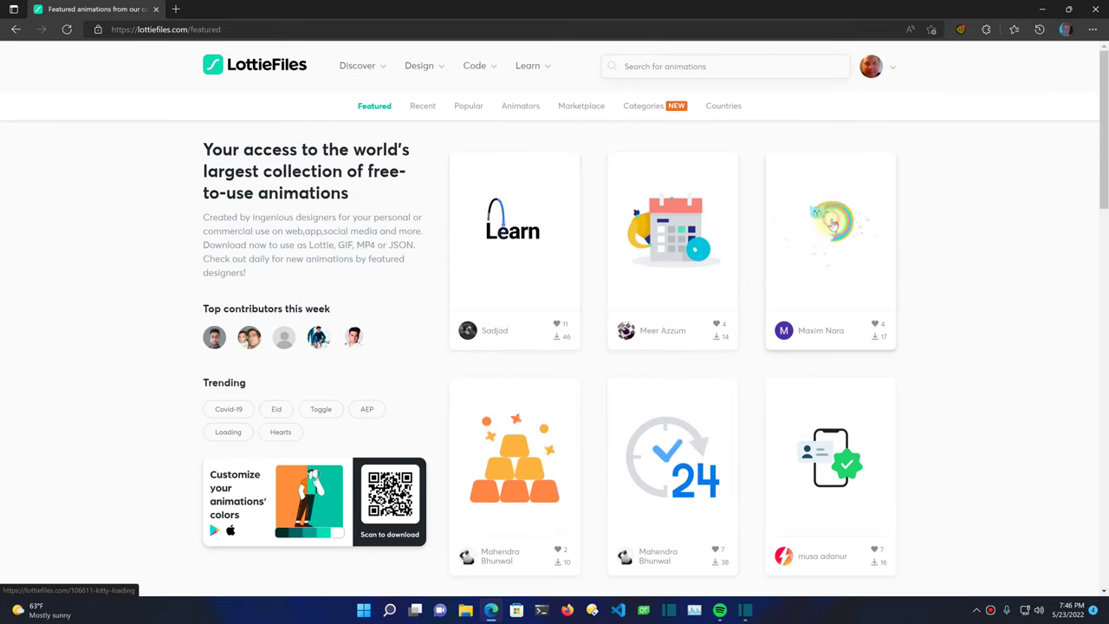
- Open the Kitty loading animation preview and scroll through its details
click(873, 258)
scroll(594, 395, down, 4)
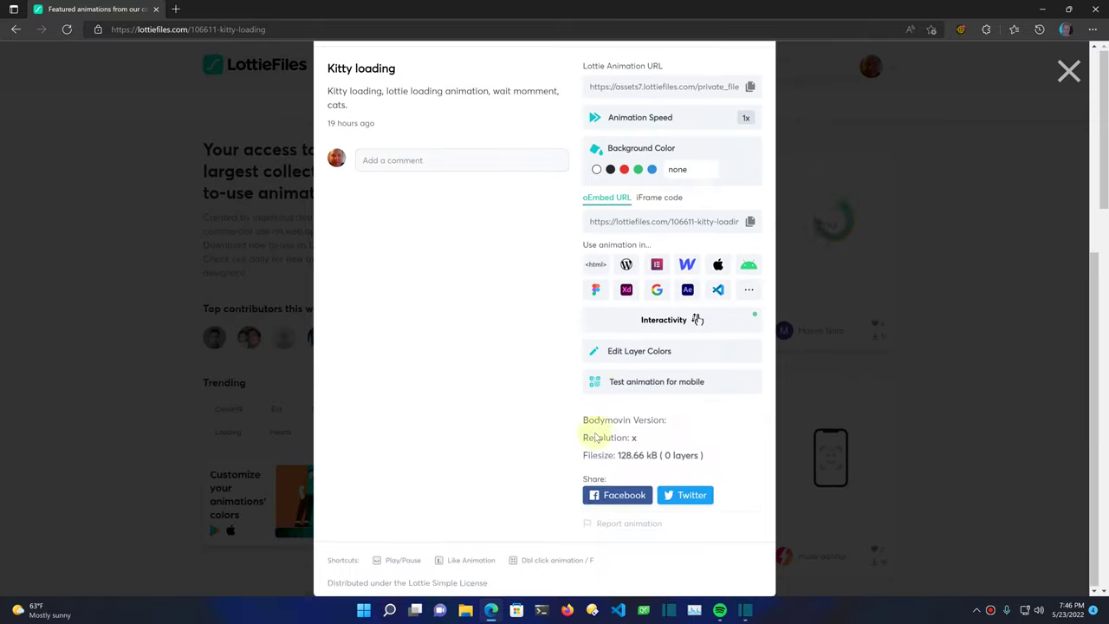
scroll(543, 348, up, 4)
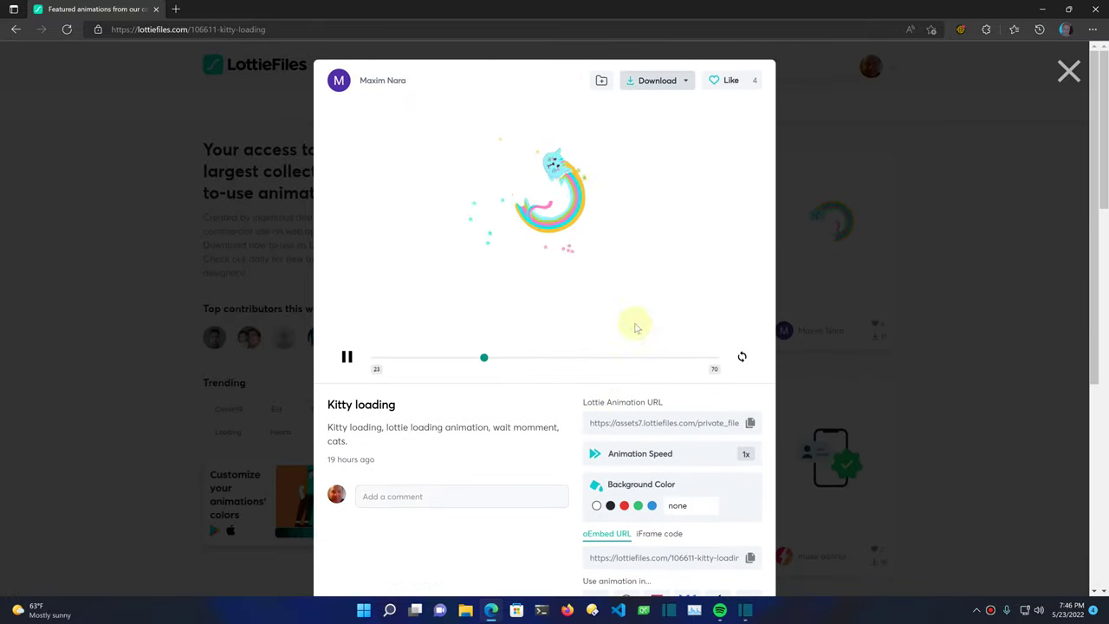
scroll(554, 454, down, 4)
scroll(553, 454, up, 4)
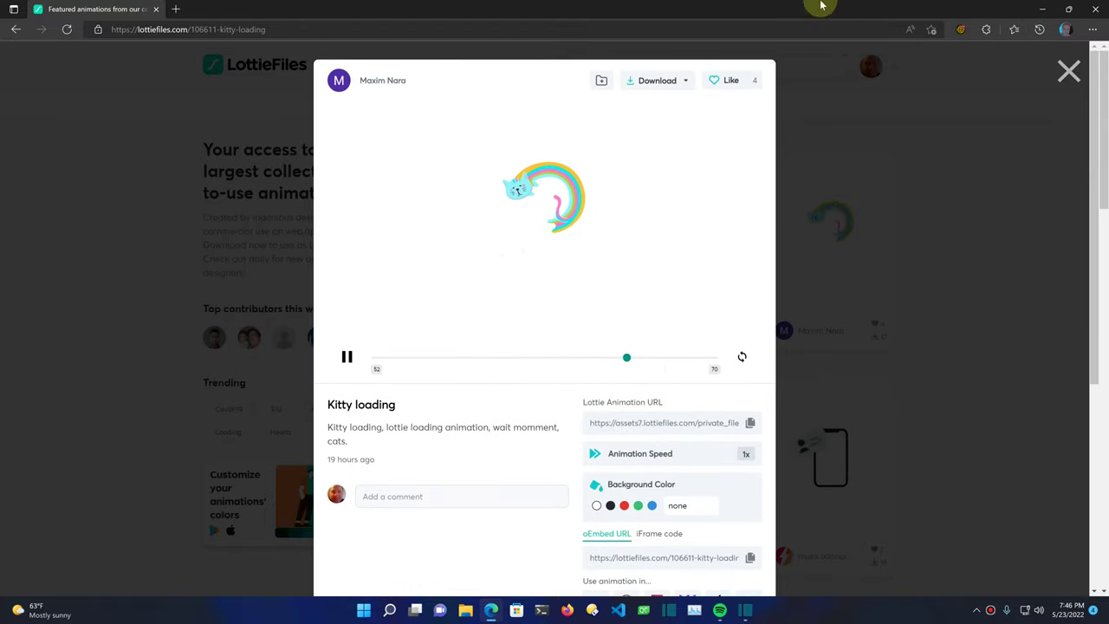
- Check Kitty loading's download formats, close the preview, and minimize the browser
click(685, 80)
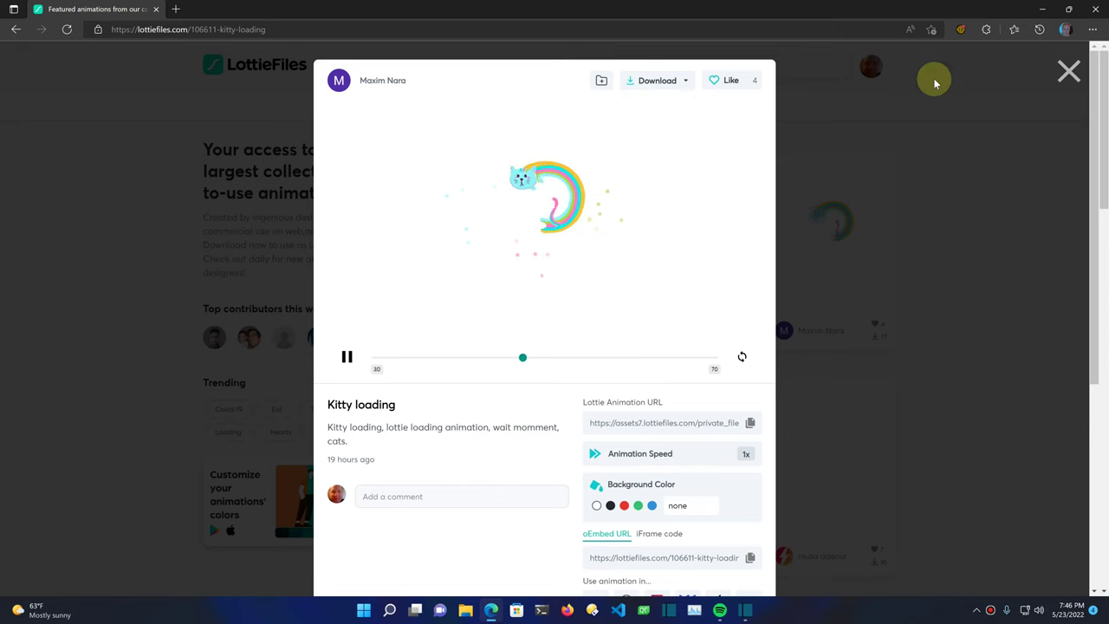
click(1068, 77)
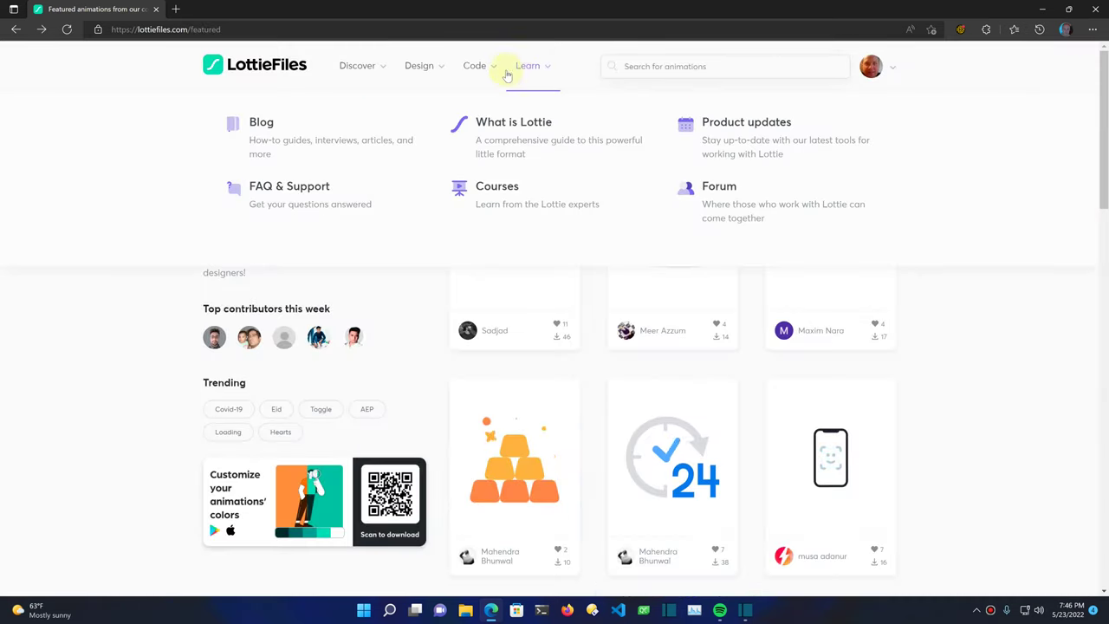
click(1041, 11)
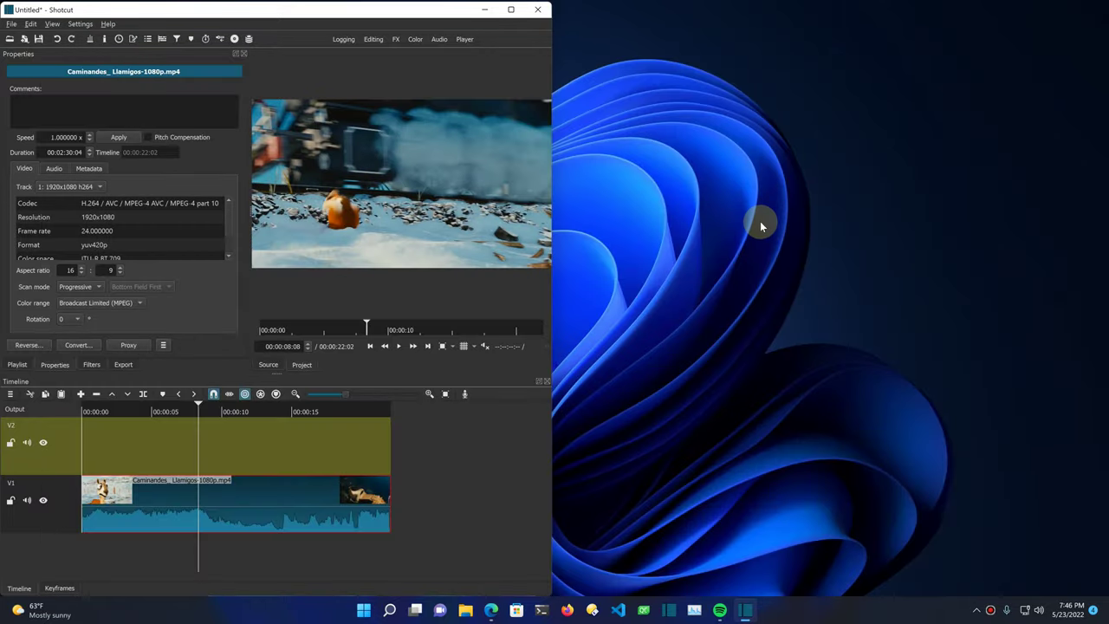
- Open Documents > Animations > 104853-thinking.json in the source player and pause its preview
click(10, 41)
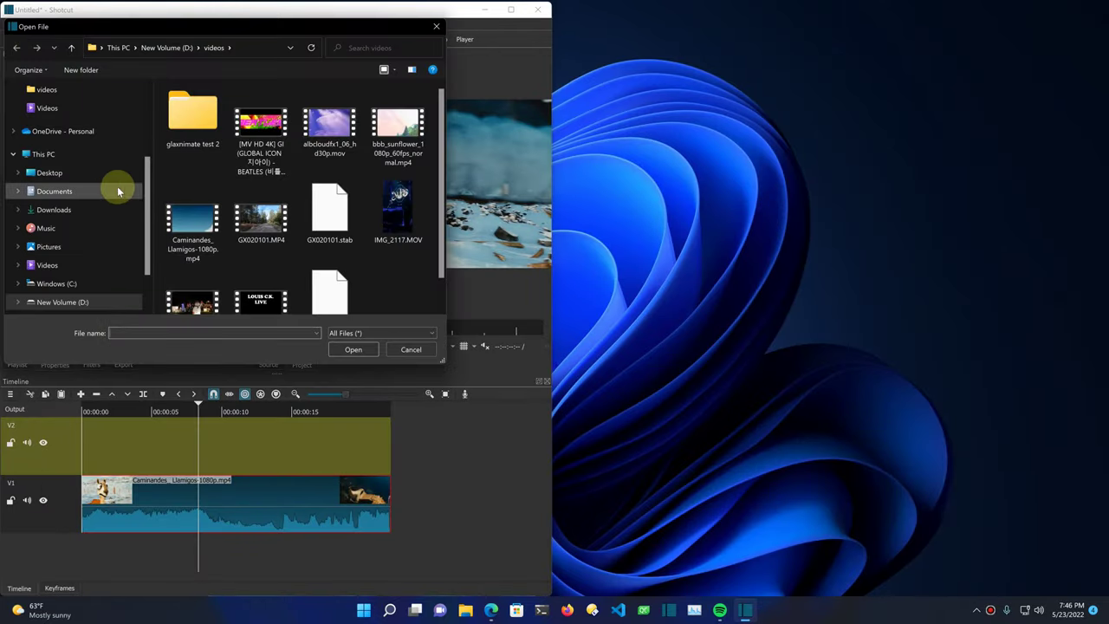
scroll(148, 185, up, 3)
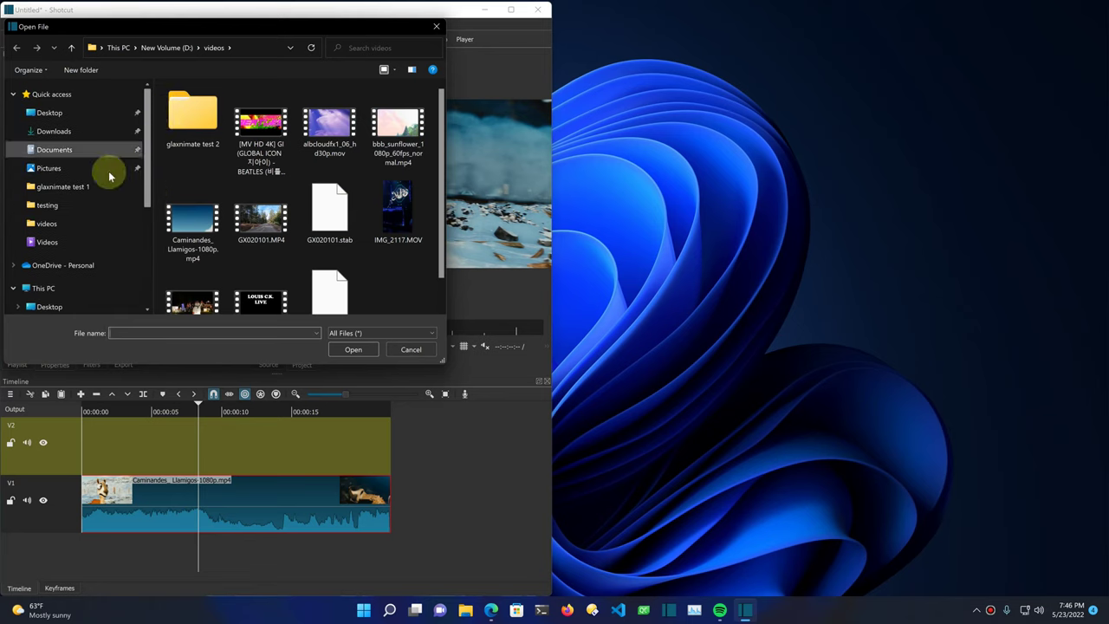
click(82, 149)
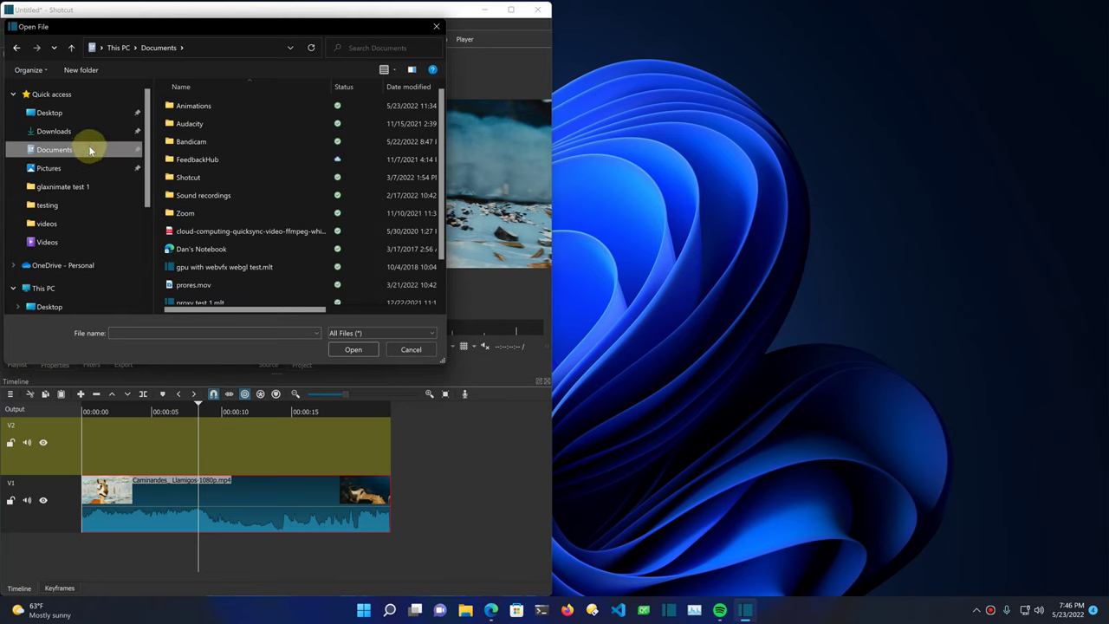
double_click(186, 107)
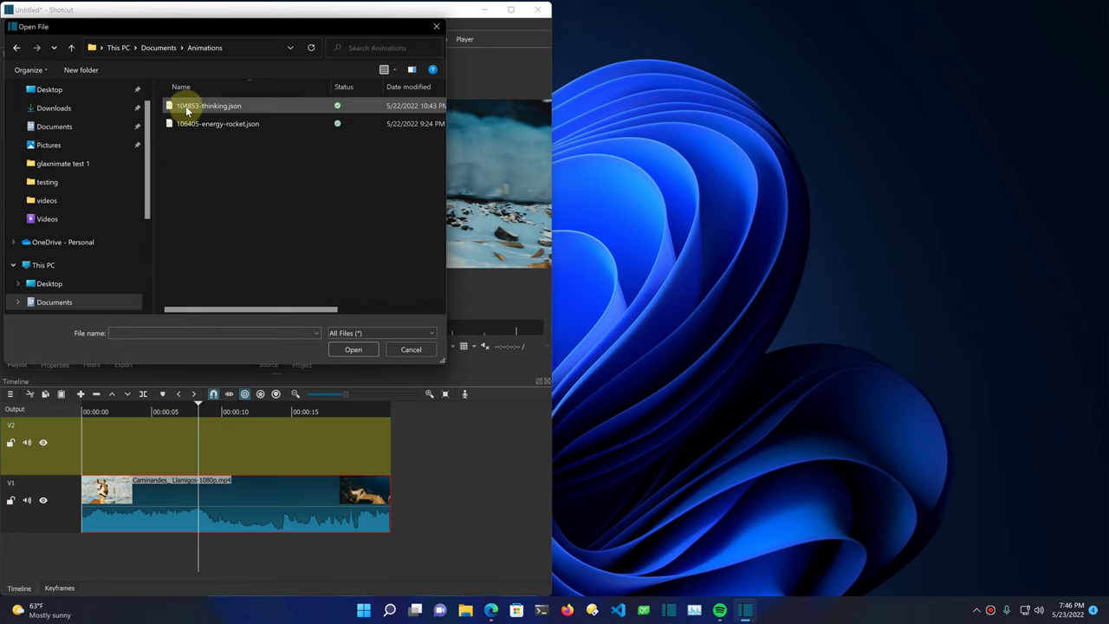
double_click(186, 107)
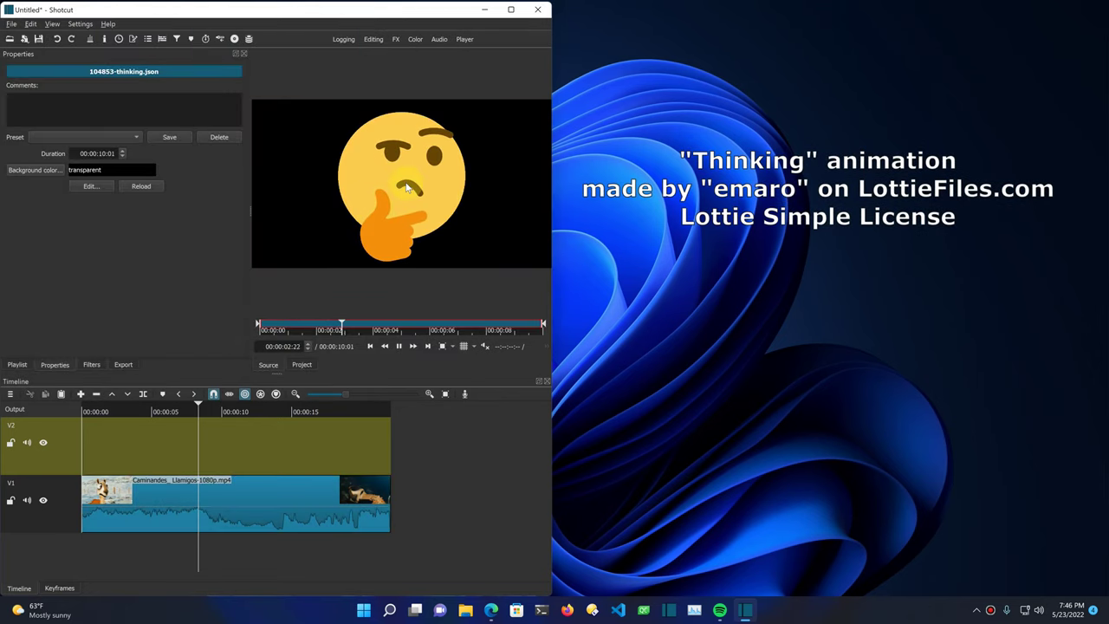
key(space)
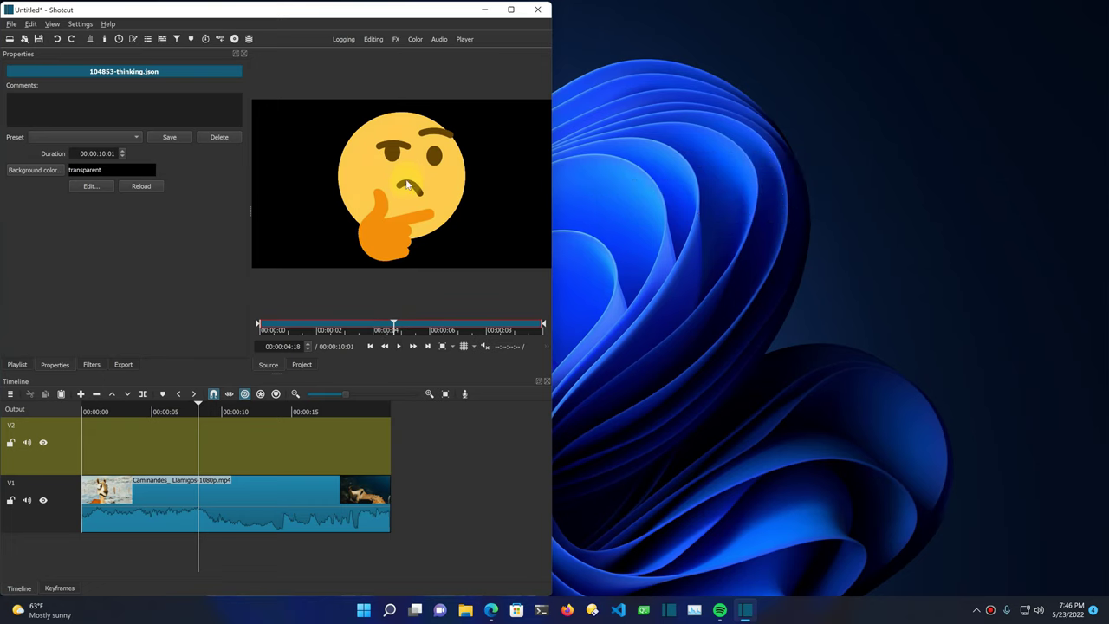
- Drag the thinking animation onto track V2 and play the timeline to check the overlay
drag(291, 338, 185, 435)
key(space)
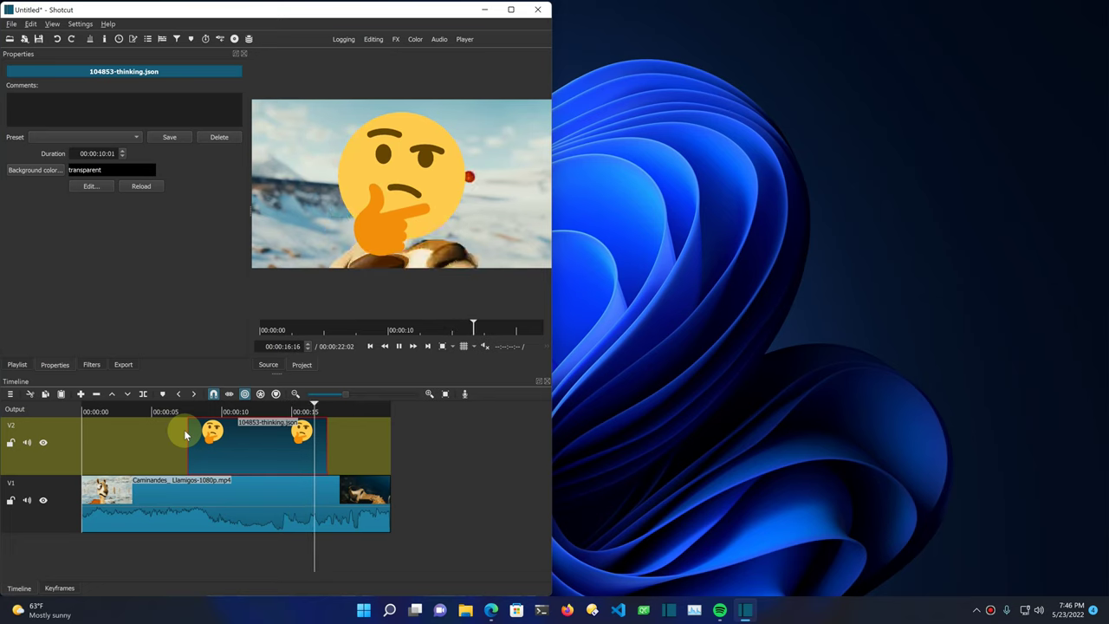
key(space)
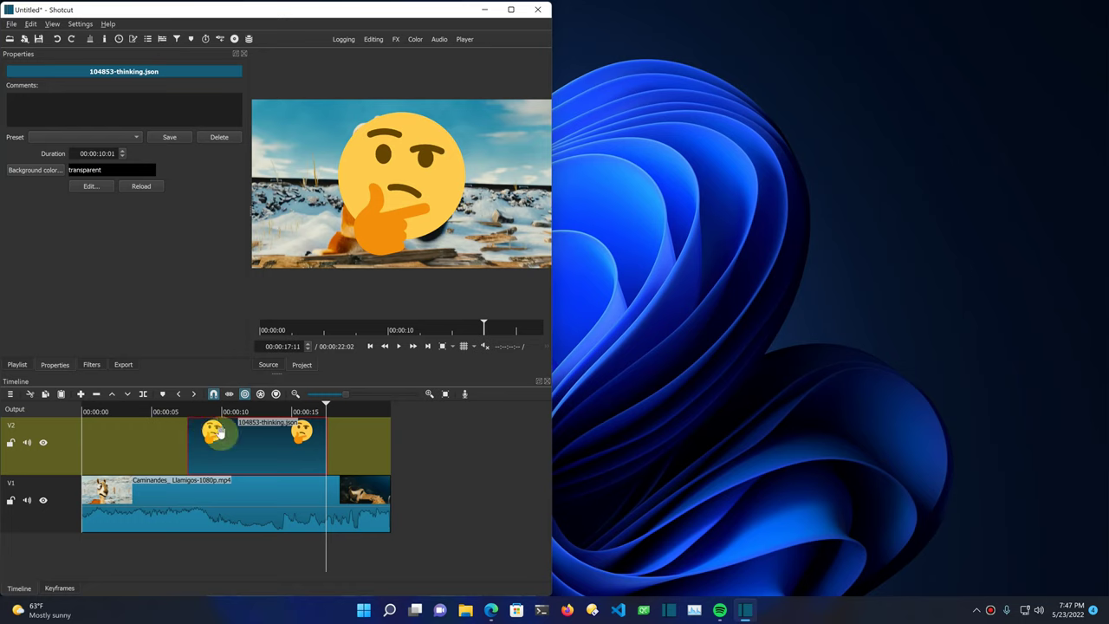
- Shorten the end of the thinking clip on V2 and play from about 13 seconds
click(276, 409)
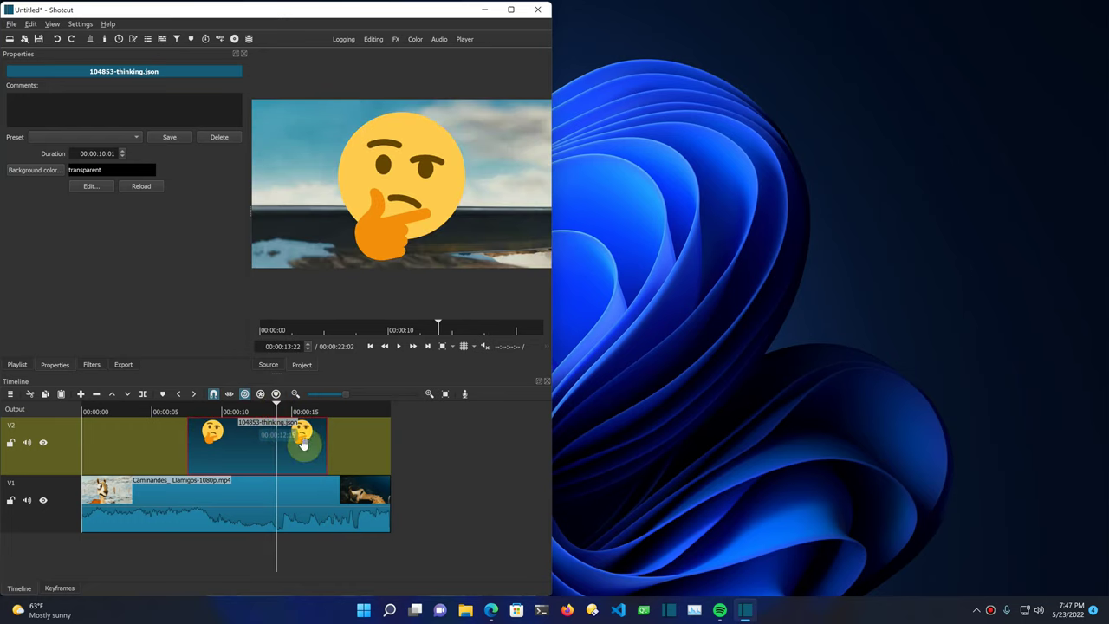
drag(325, 449, 295, 454)
key(space)
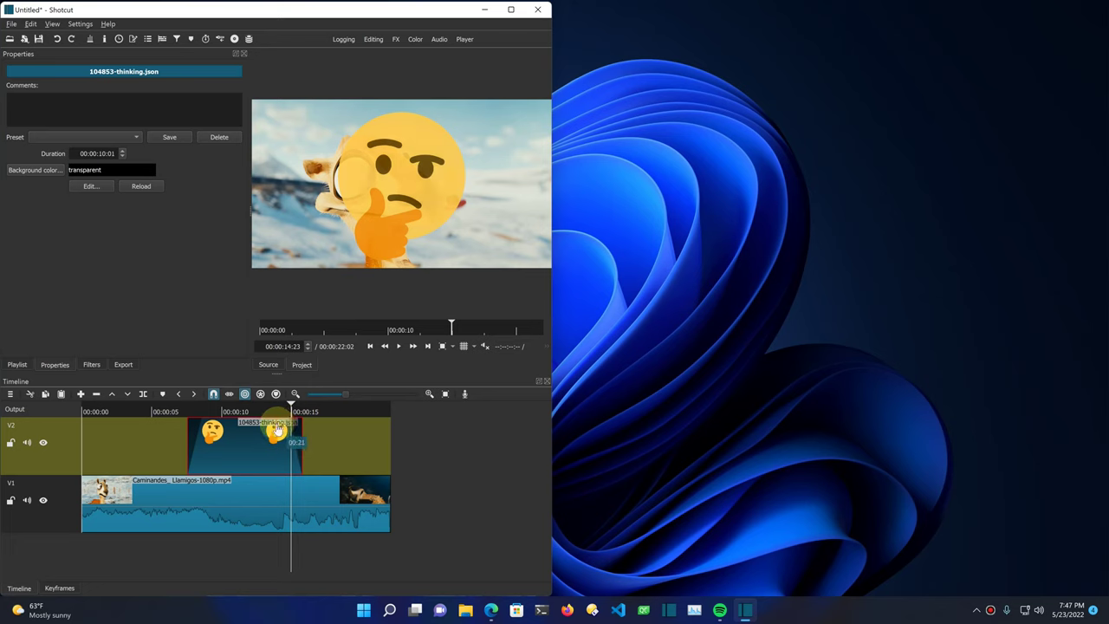
- Add a fade-out to the thinking clip and trim its end to about 00:00:15:06
drag(277, 431, 273, 428)
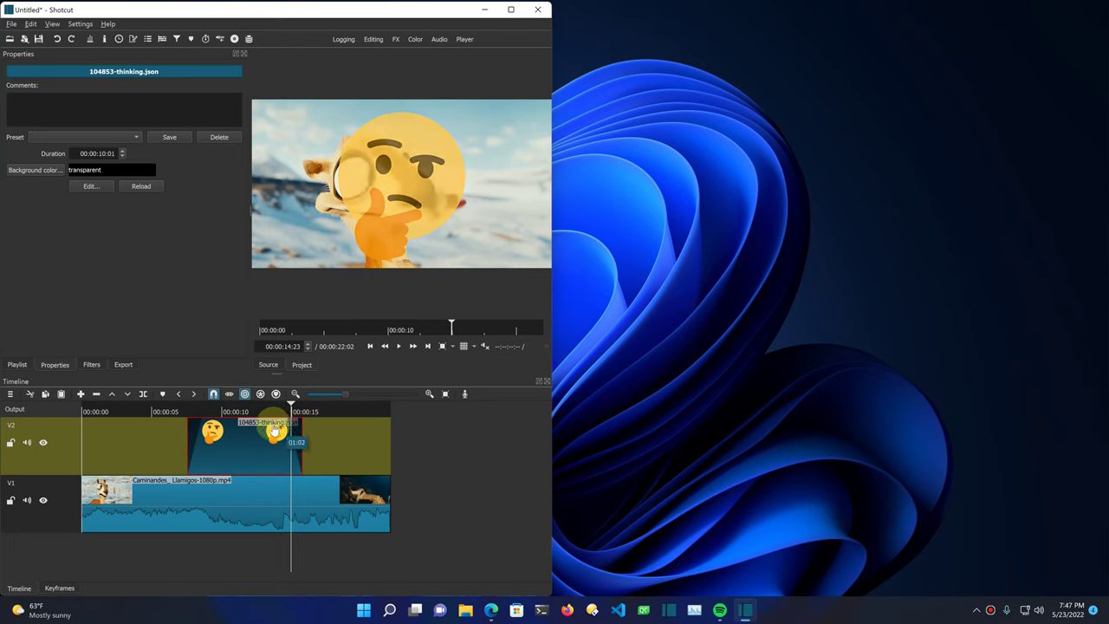
click(178, 433)
key(space)
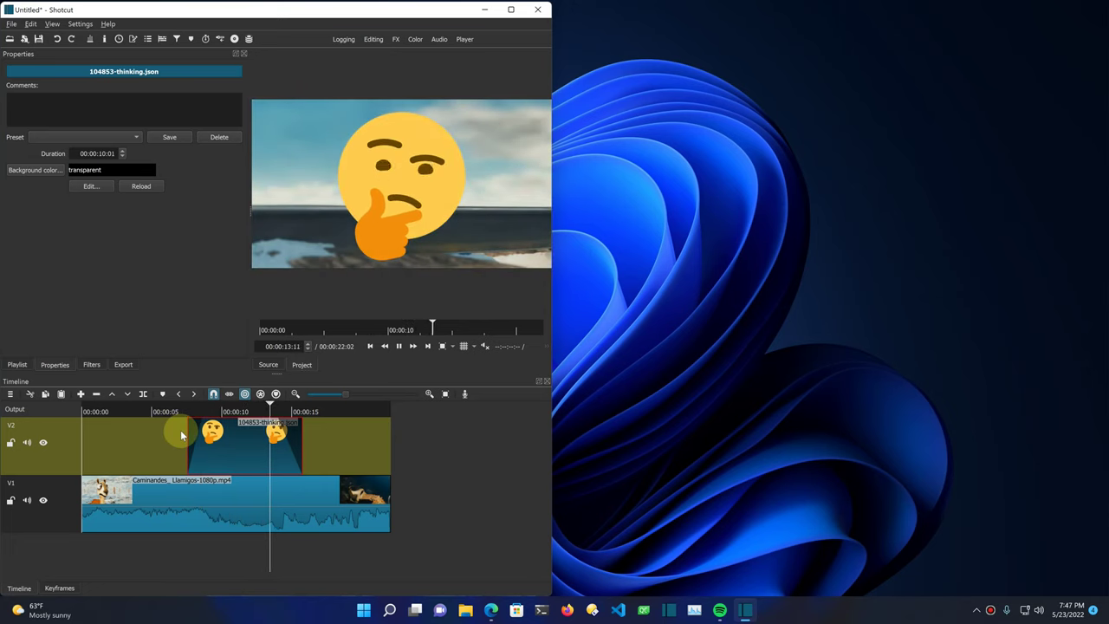
key(space)
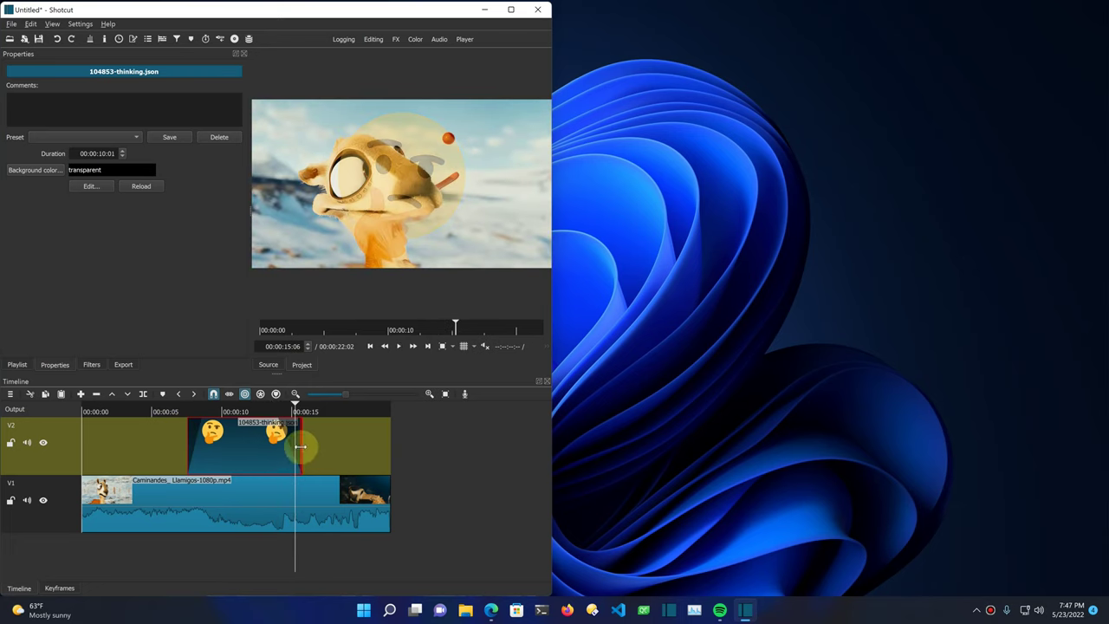
drag(296, 447, 292, 445)
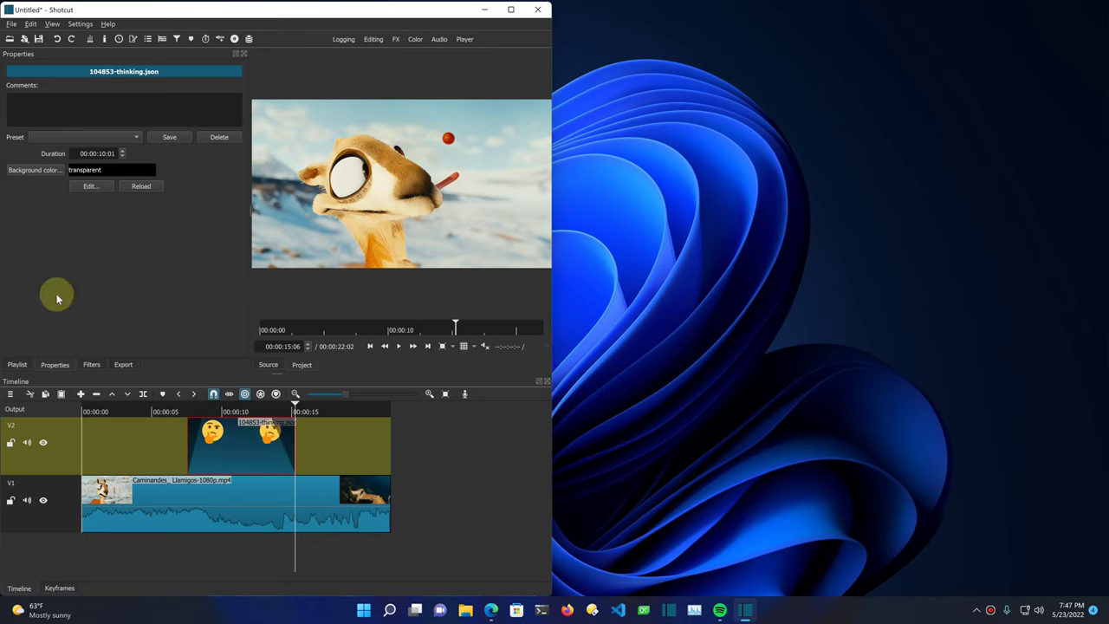
- Add a Size, Position & Rotate filter and shrink the emoji to about 43% in the top-right corner
click(90, 365)
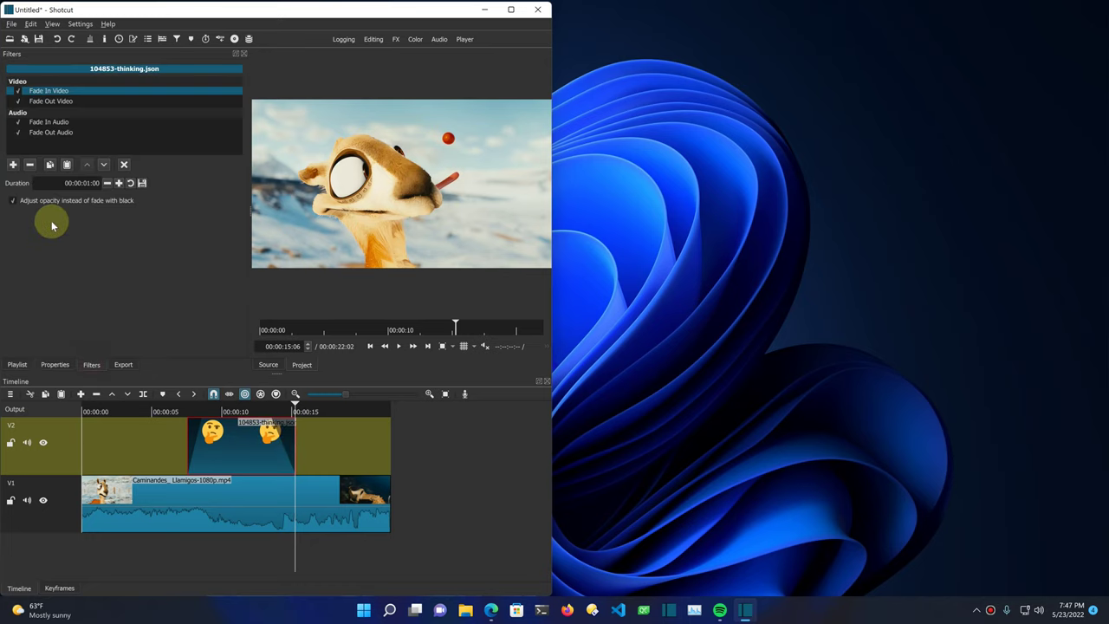
click(14, 164)
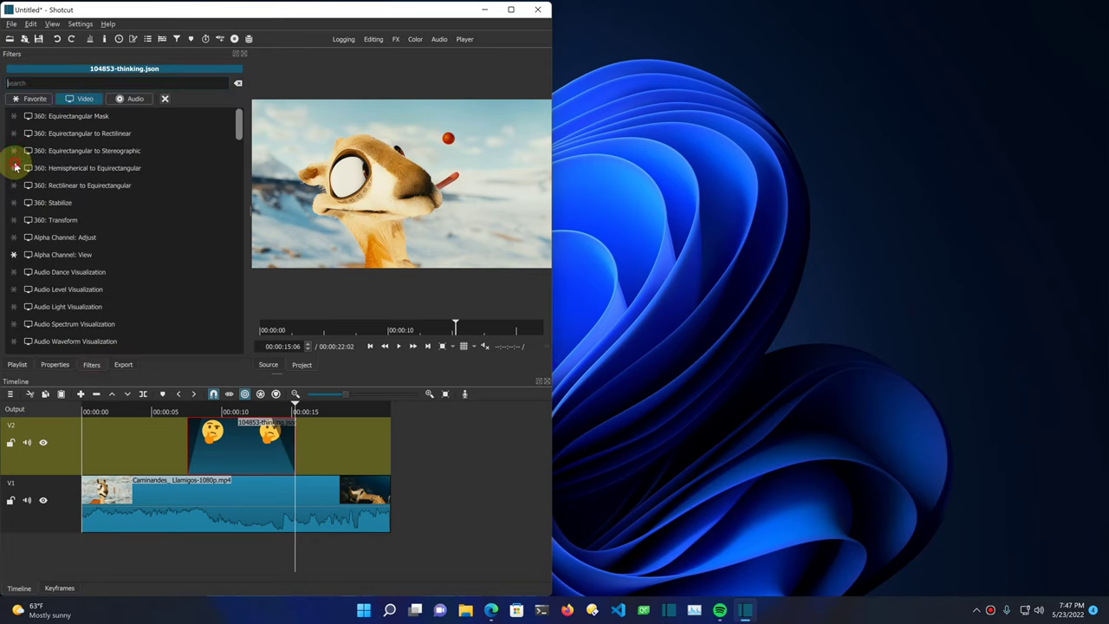
click(31, 100)
click(76, 273)
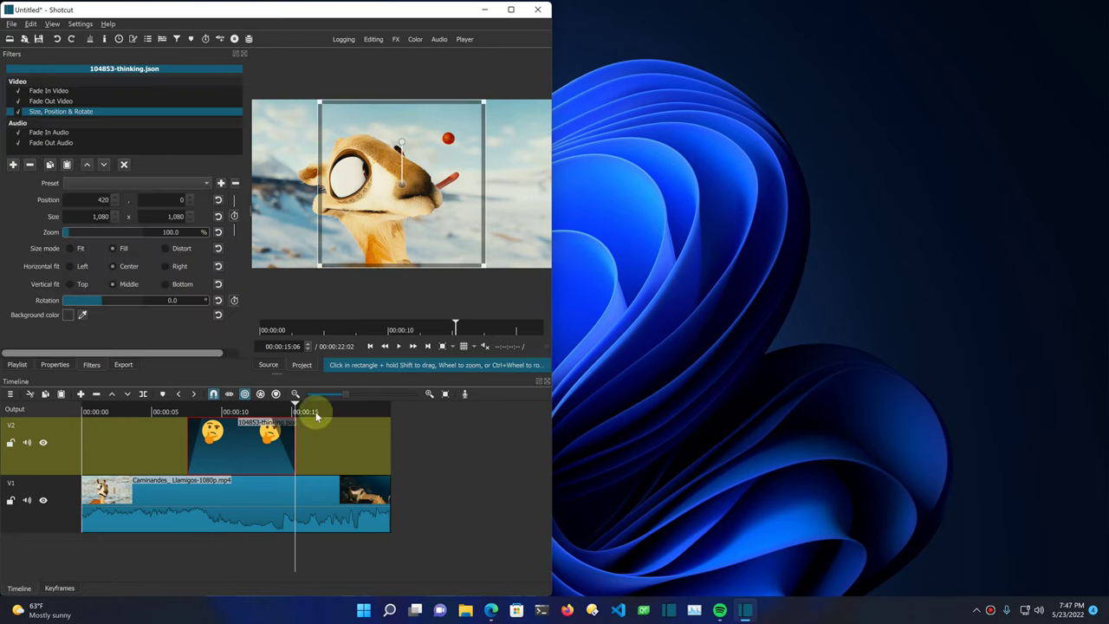
click(238, 409)
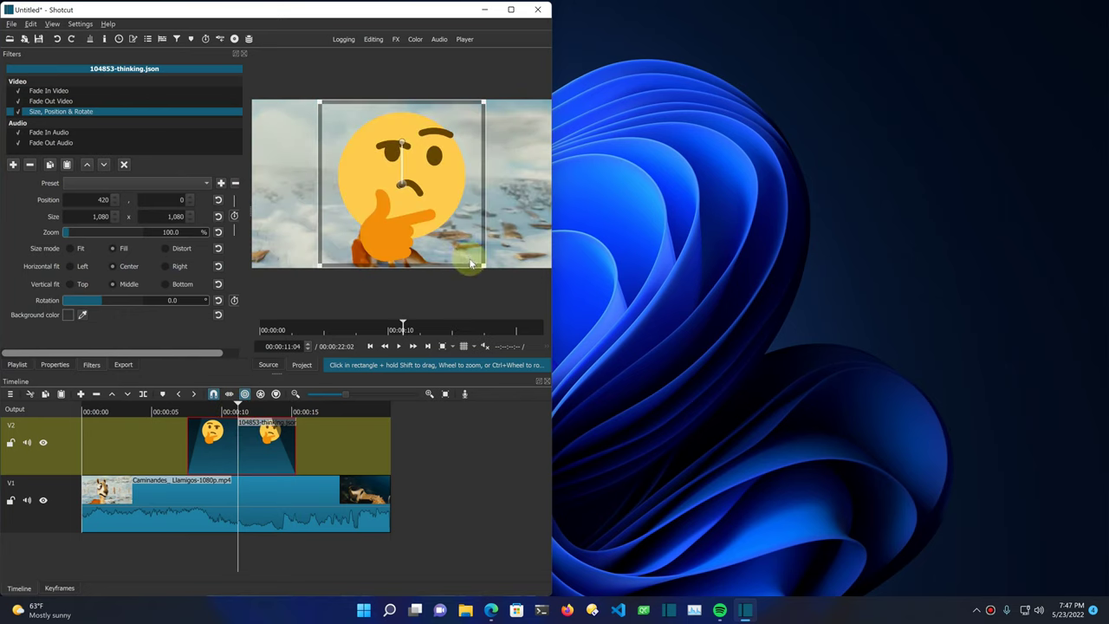
drag(319, 265, 514, 149)
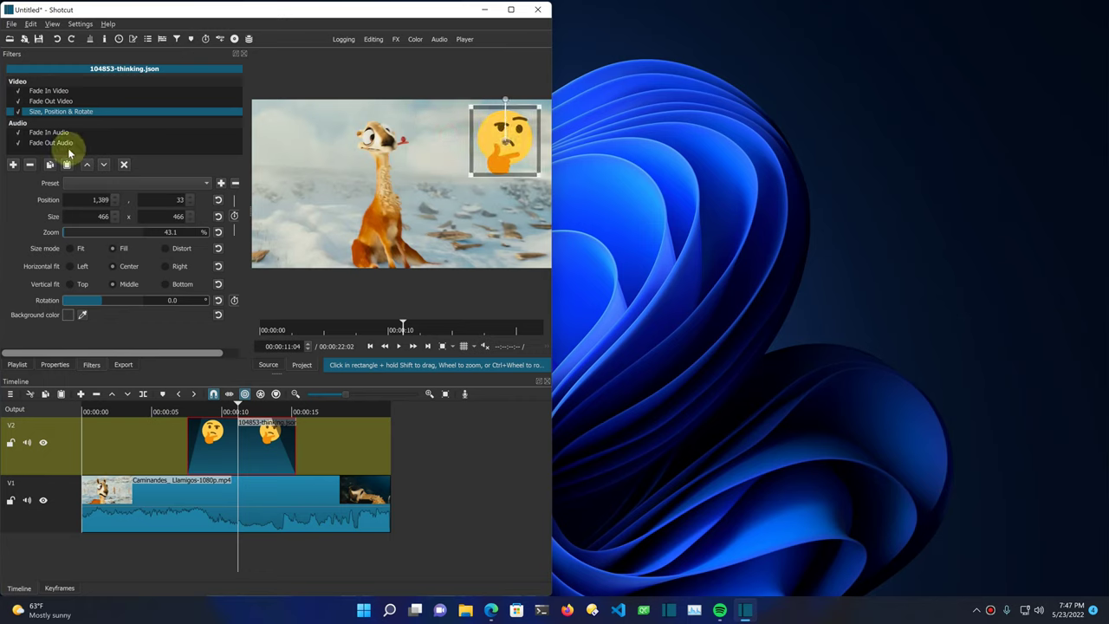
click(126, 166)
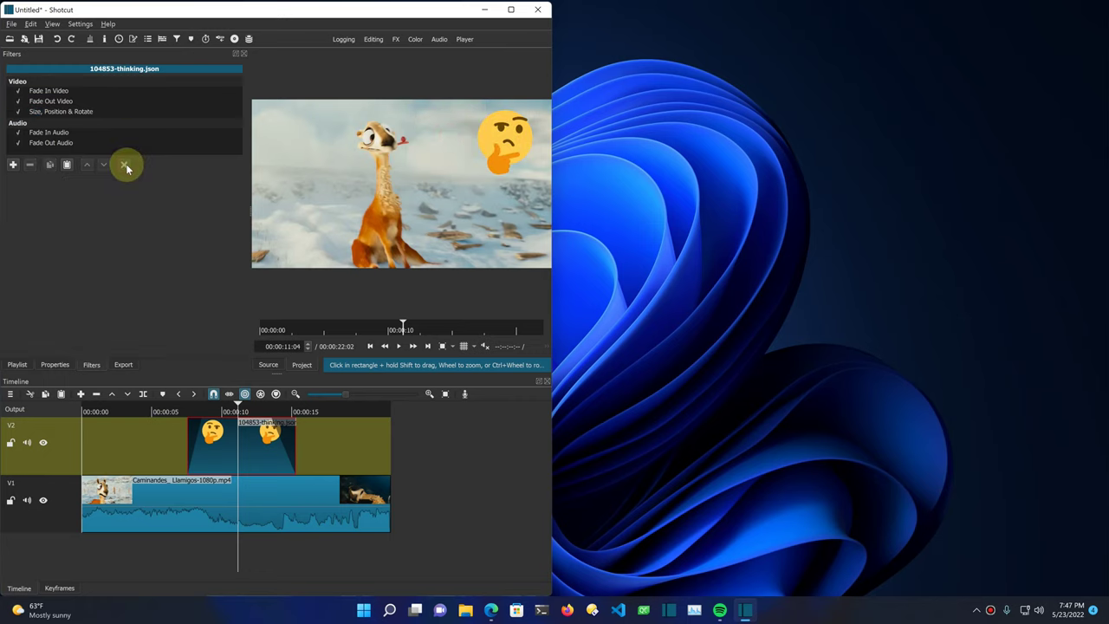
- Review the corner overlay from about 7 seconds, then bring up the Export panel
click(179, 408)
key(space)
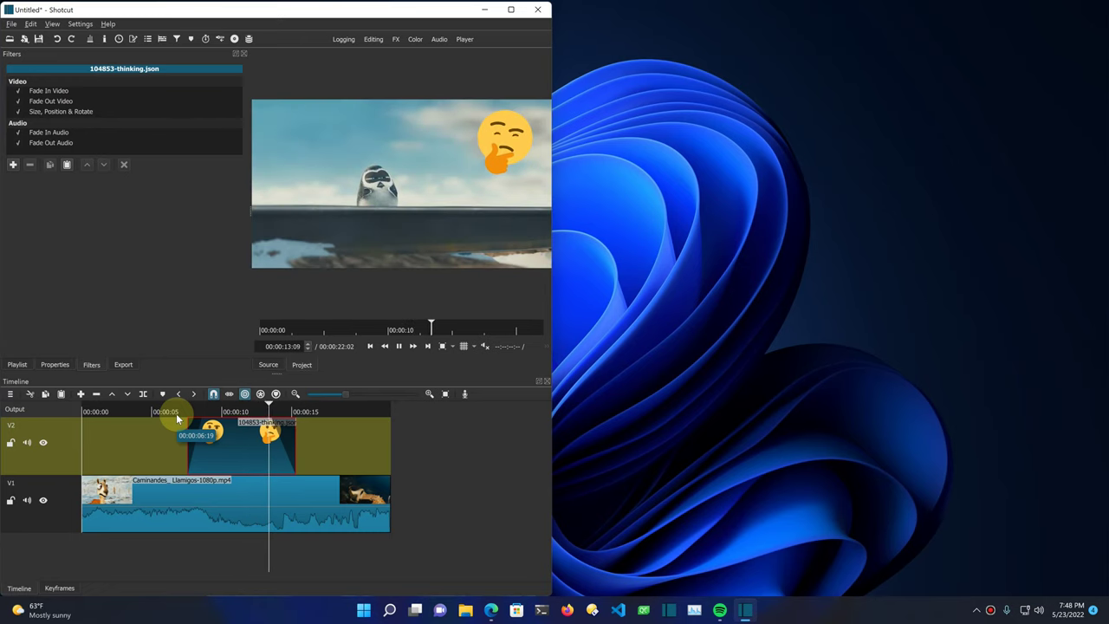
key(space)
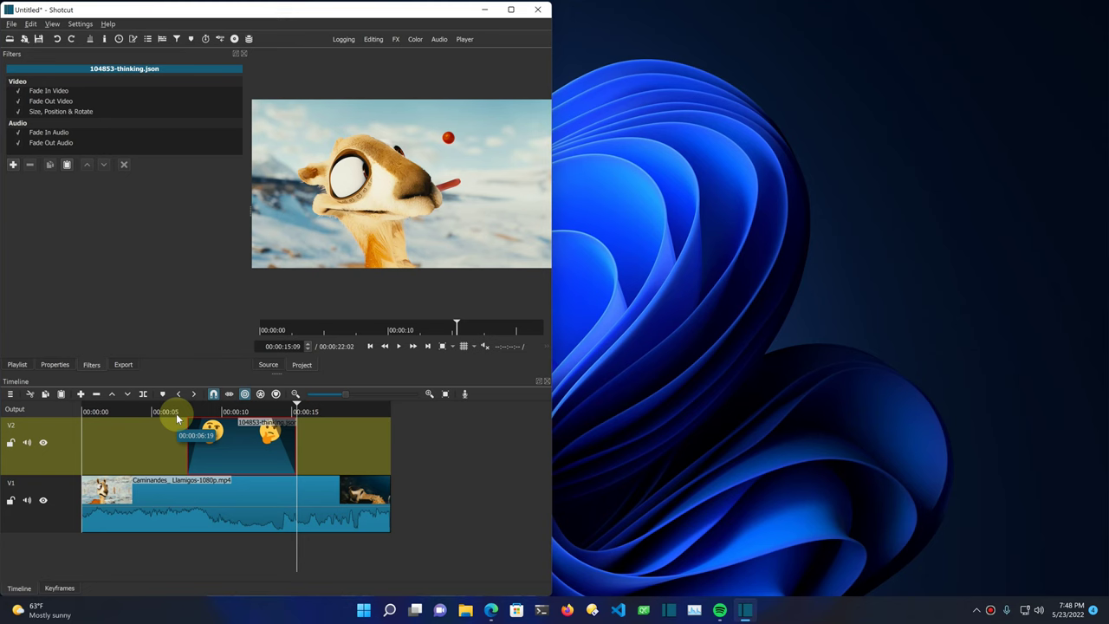
click(136, 364)
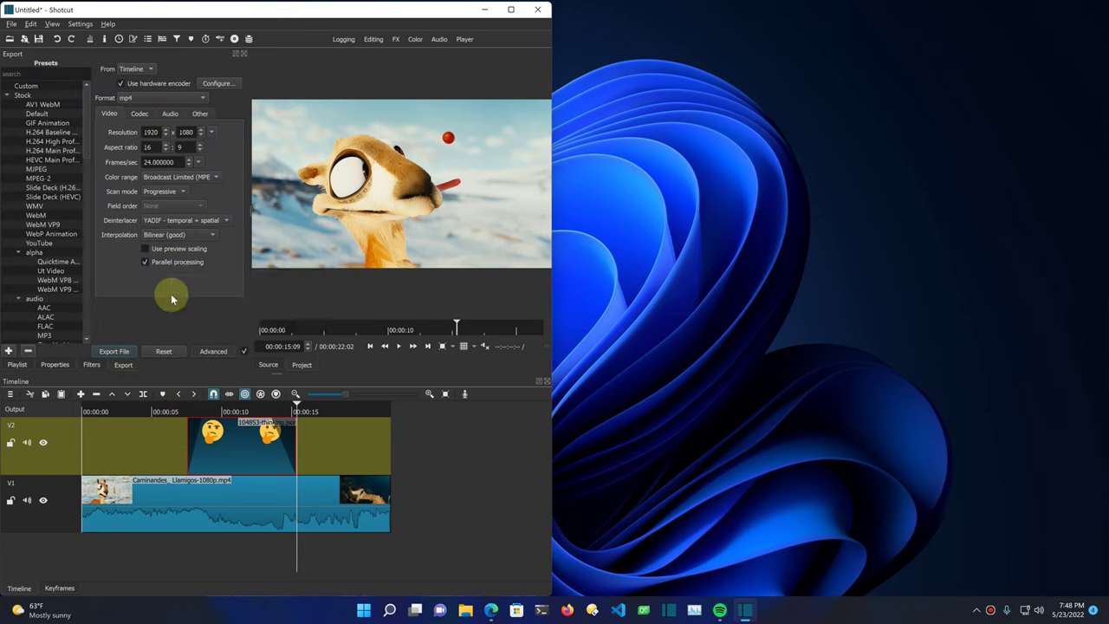
- Export the timeline as test.mp4 in D:\testing, replacing the existing file
click(130, 353)
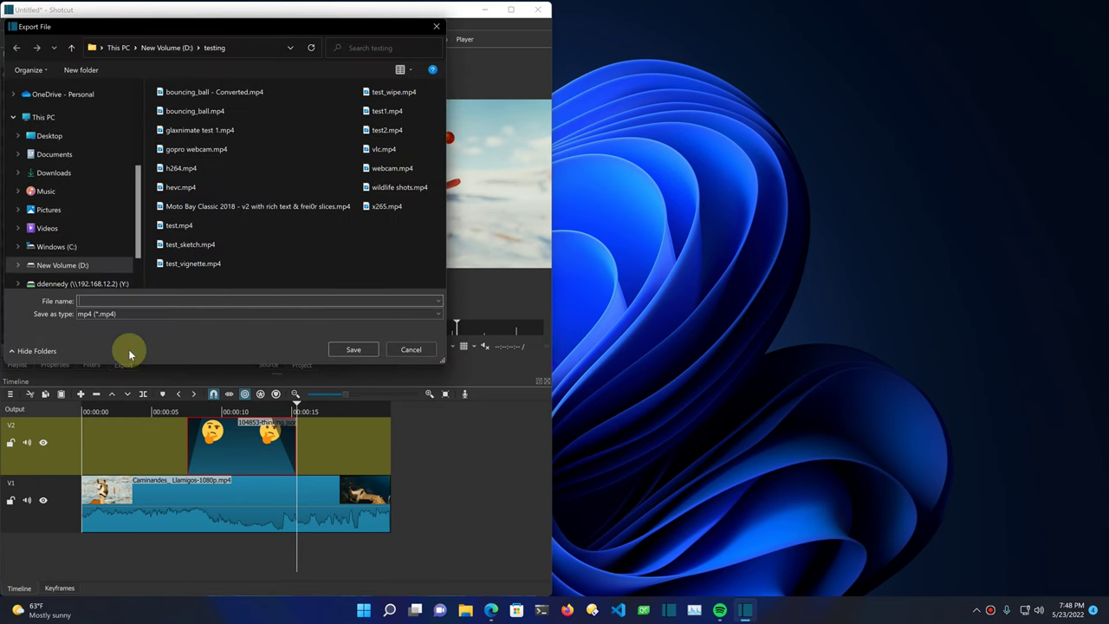
text(test)
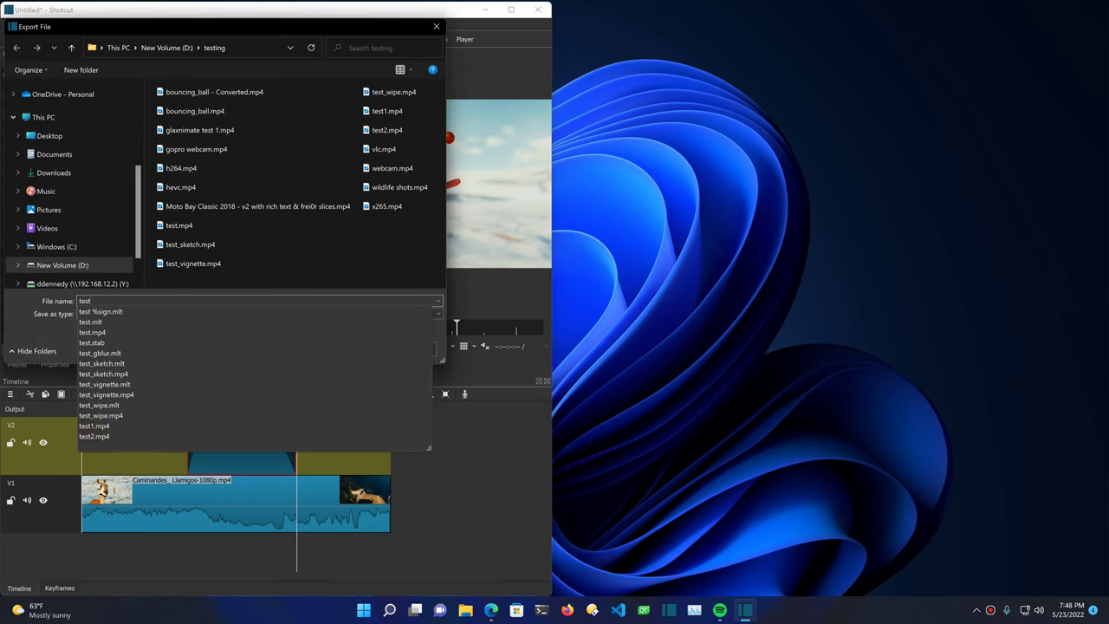
key(Return)
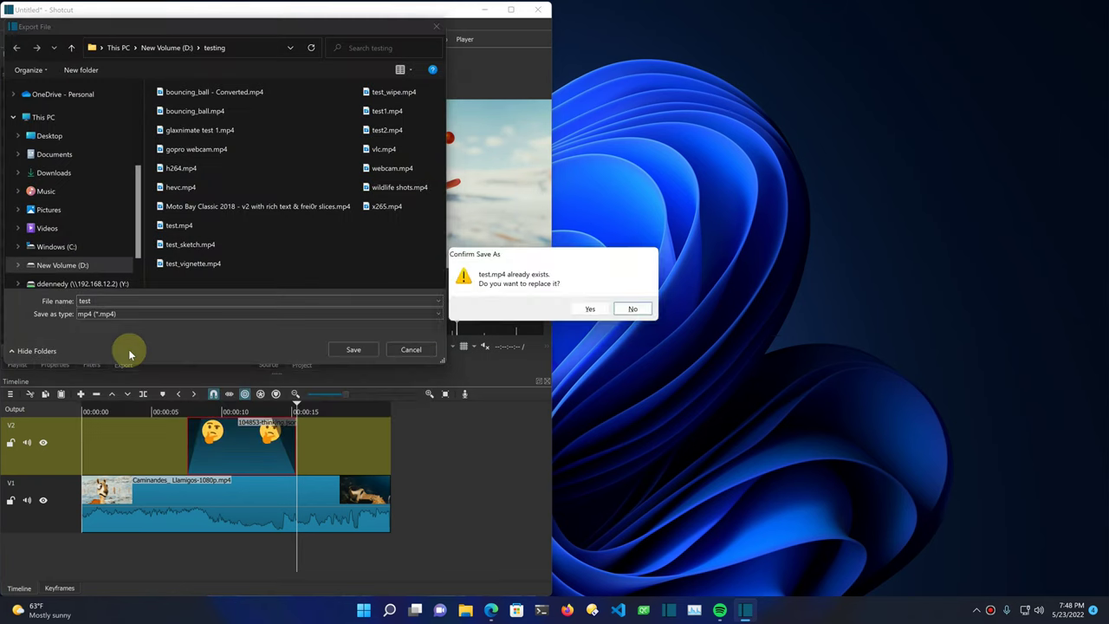
click(588, 309)
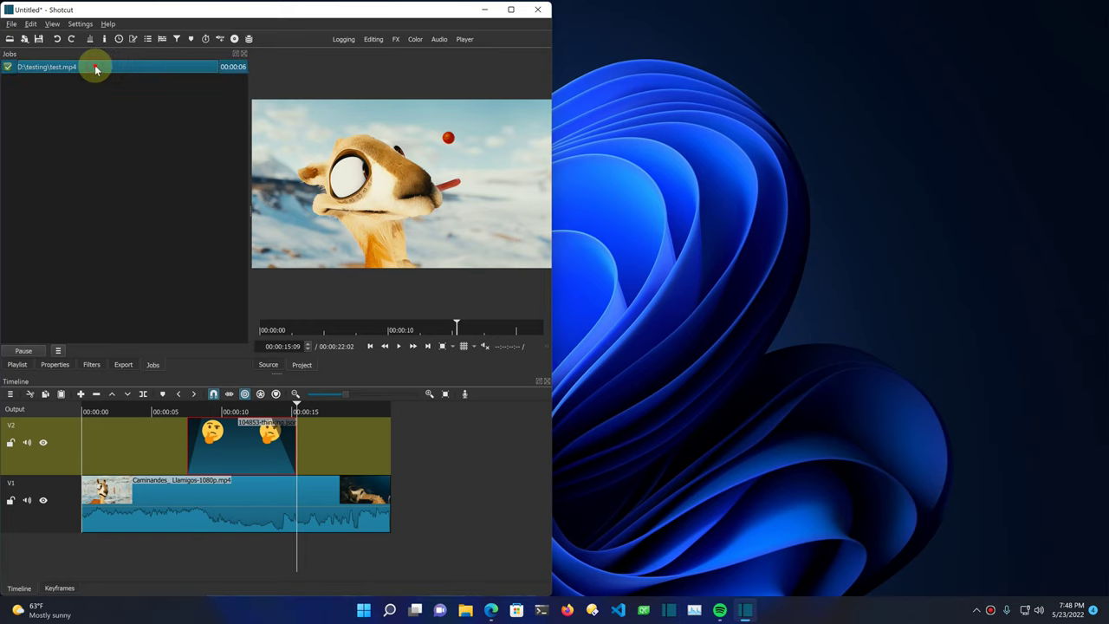
- Load the finished test.mp4 job from the Jobs panel into the player for playback
double_click(96, 69)
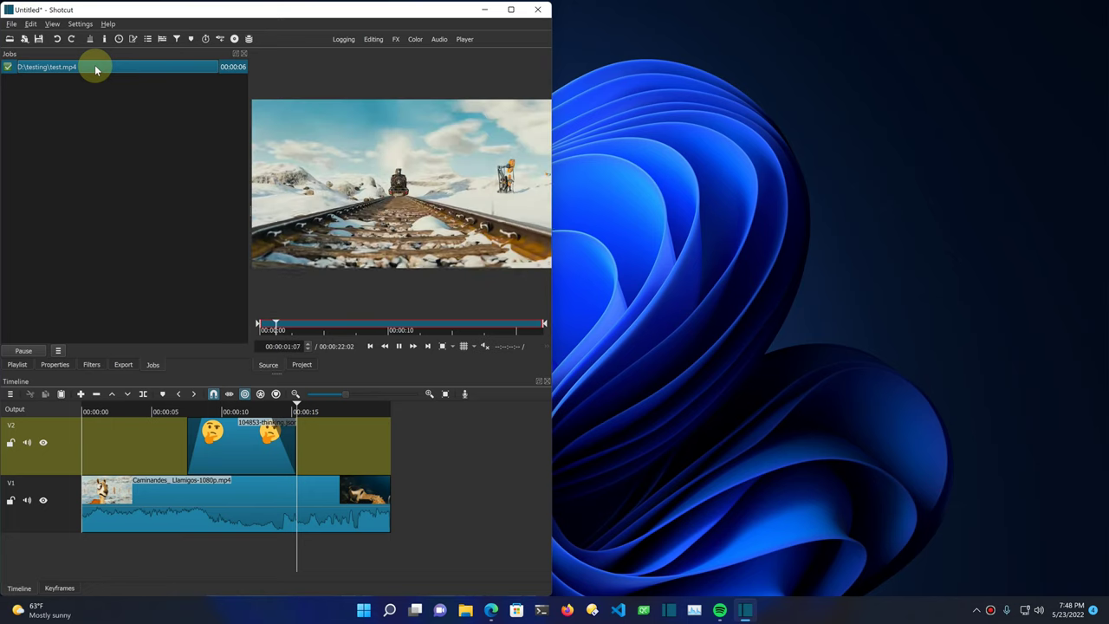